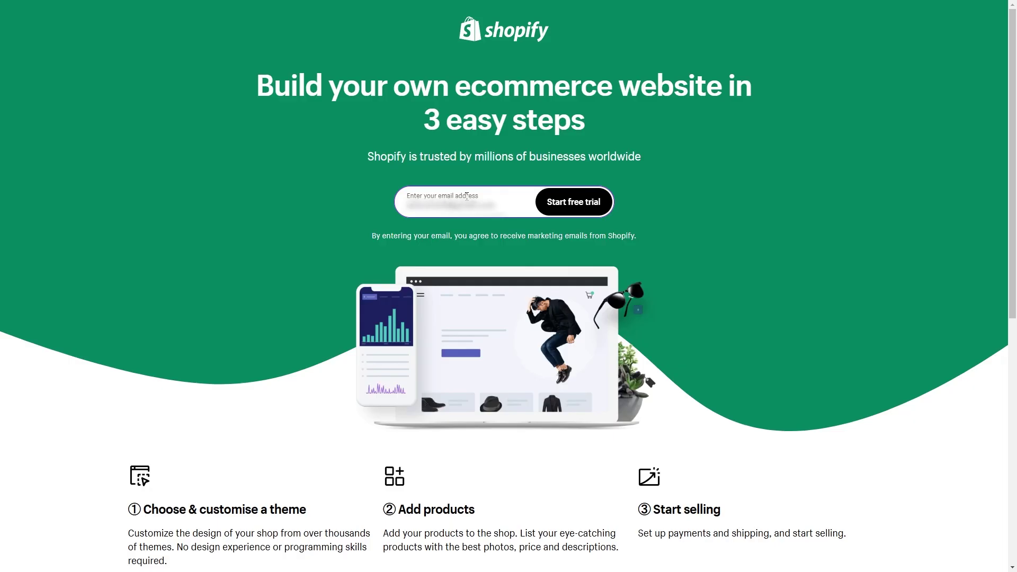
Step: Start a Shopify free trial from the landing page
left_click(555, 208)
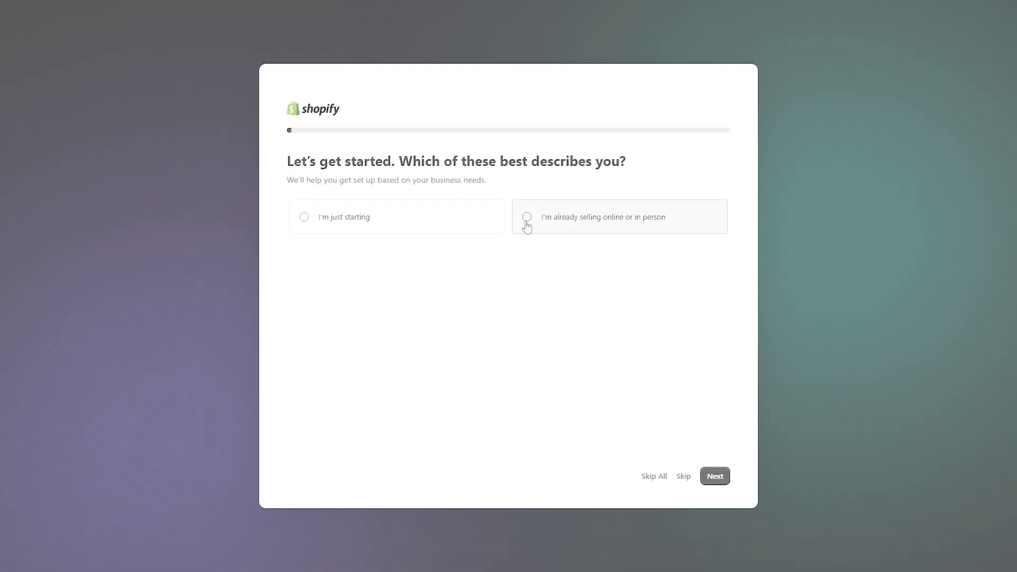
Step: Answer the first onboarding question with 'I'm just starting' instead of 'I'm already selling'
left_click(526, 218)
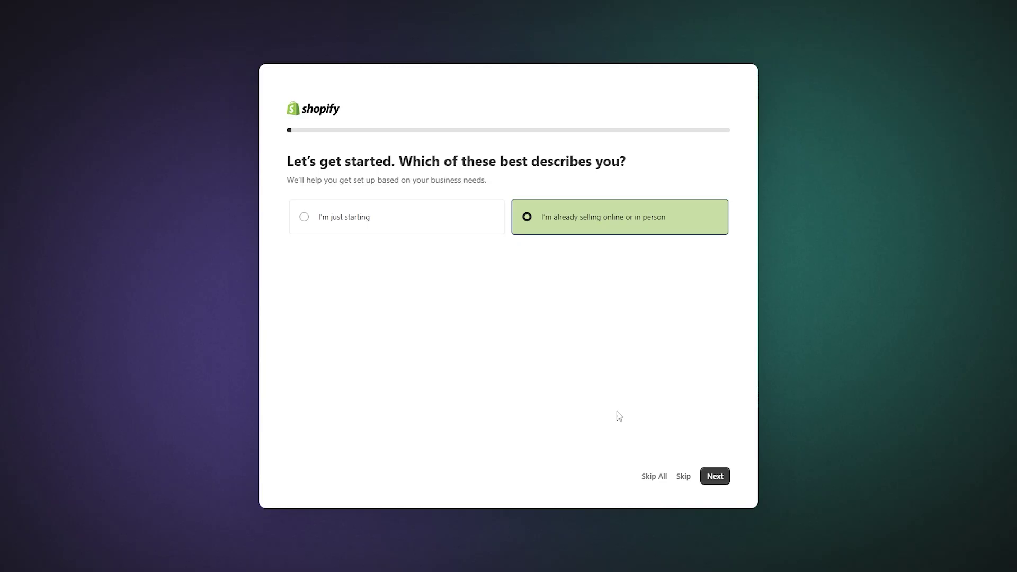
left_click(714, 476)
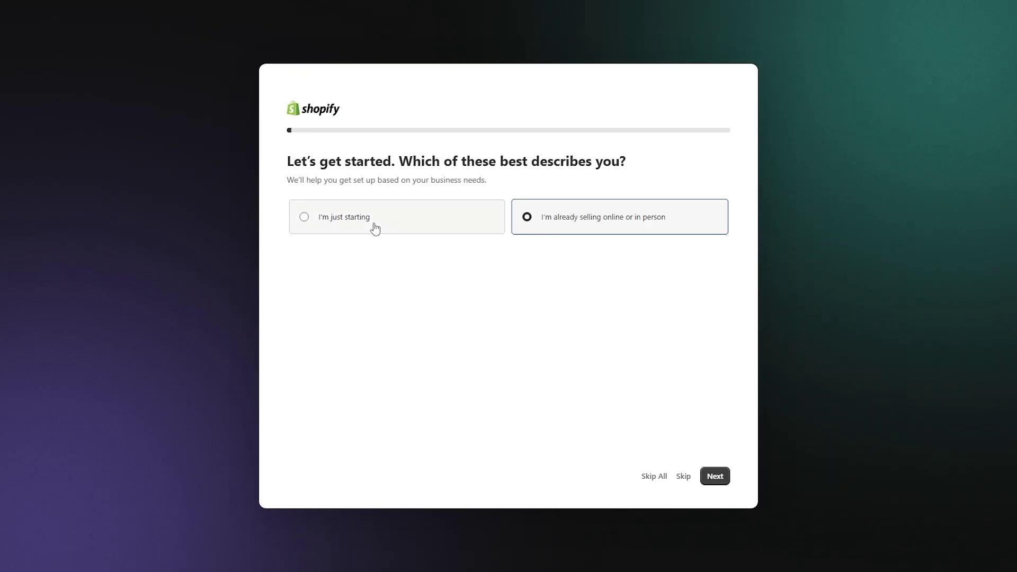
left_click(331, 222)
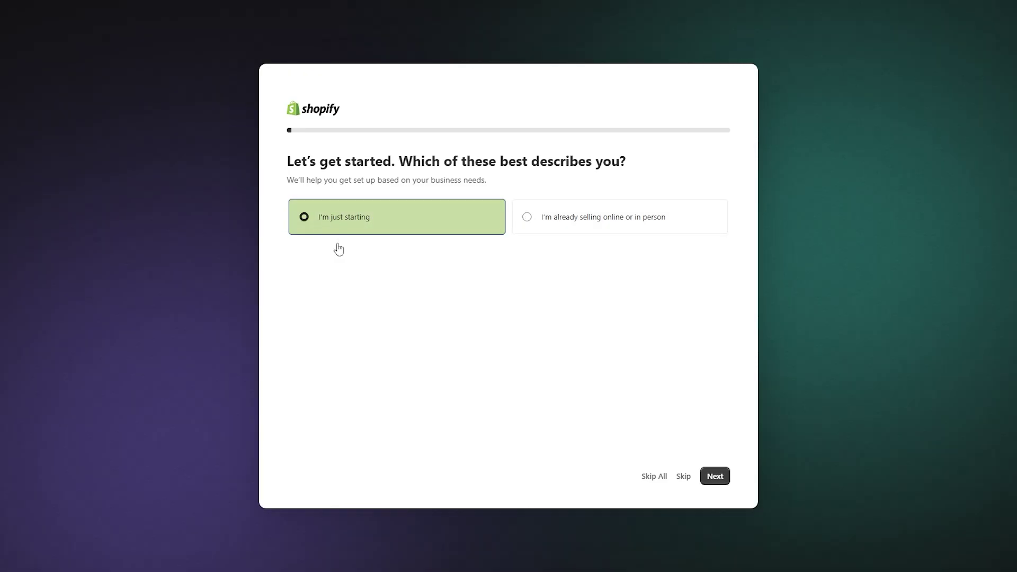
Step: Continue to the where-to-sell question and pick An online store
left_click(714, 477)
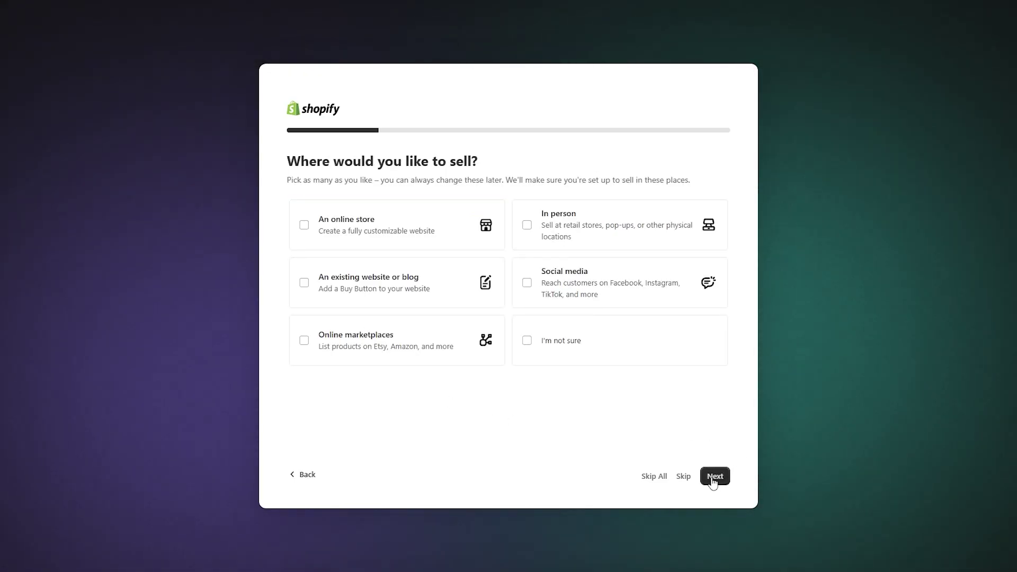
left_click(714, 476)
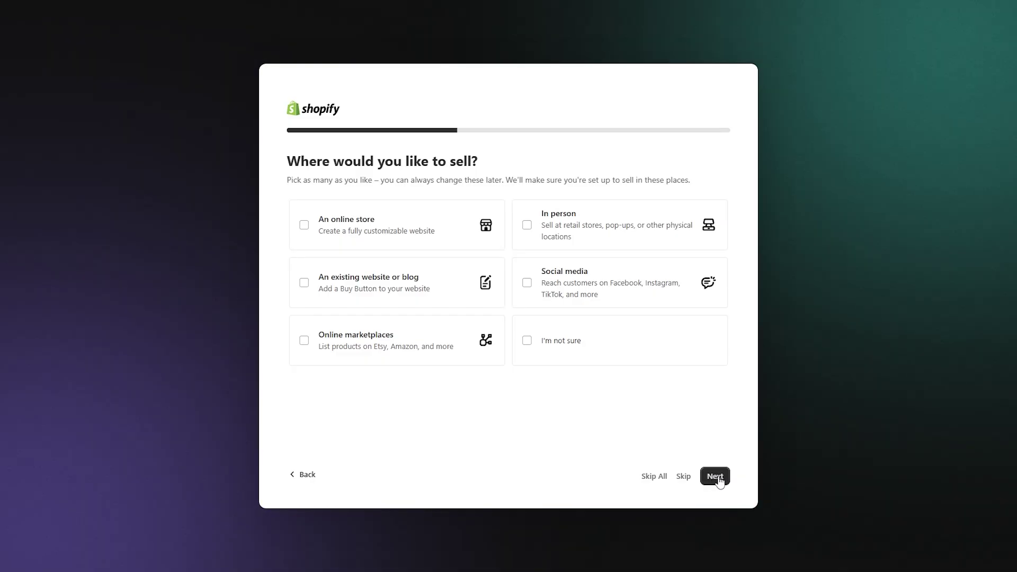
left_click(341, 226)
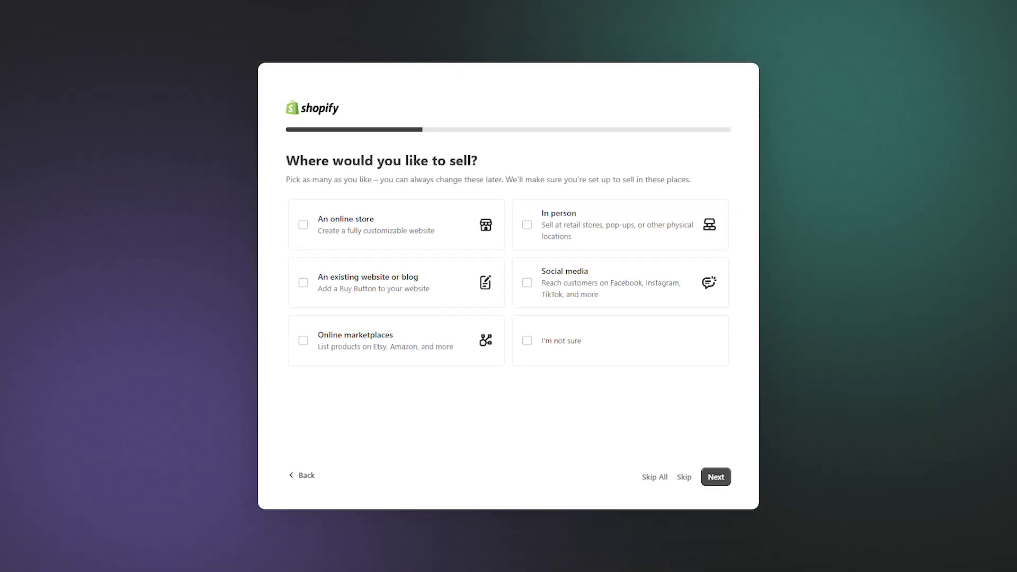
Step: Also pick An existing website or blog, then browse all recommended sales channels
left_click(371, 282)
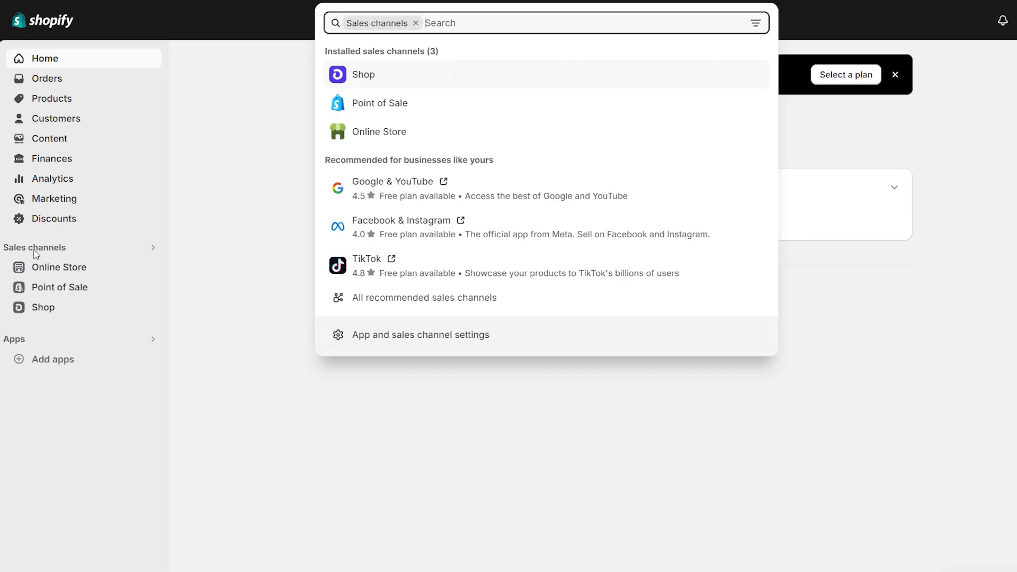
left_click(434, 309)
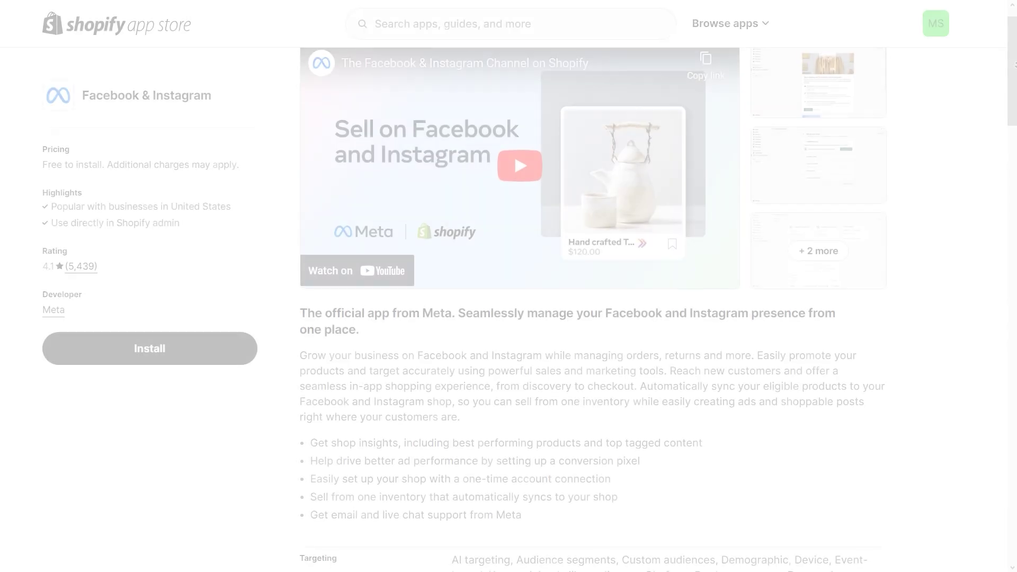
Step: Scroll through the Facebook & Instagram app page to review its feature list
scroll(514, 264, "down", 3)
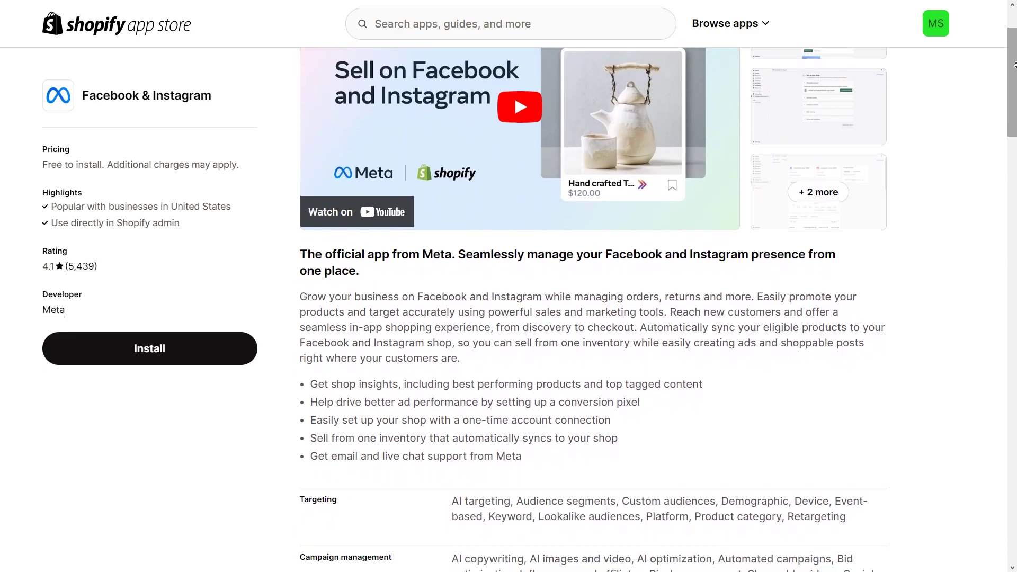
scroll(1015, 65, "down", 3)
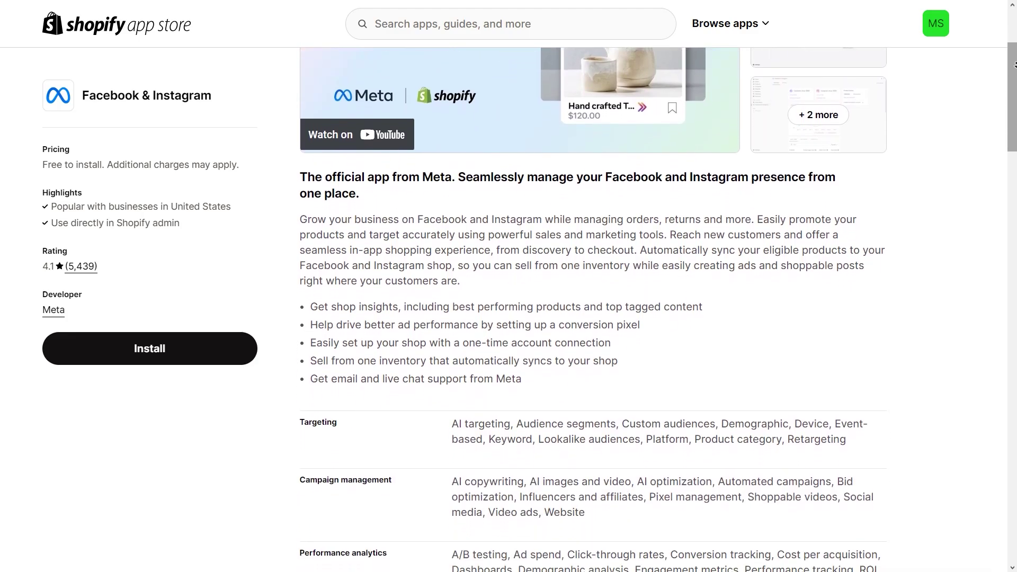
scroll(1015, 64, "down", 3)
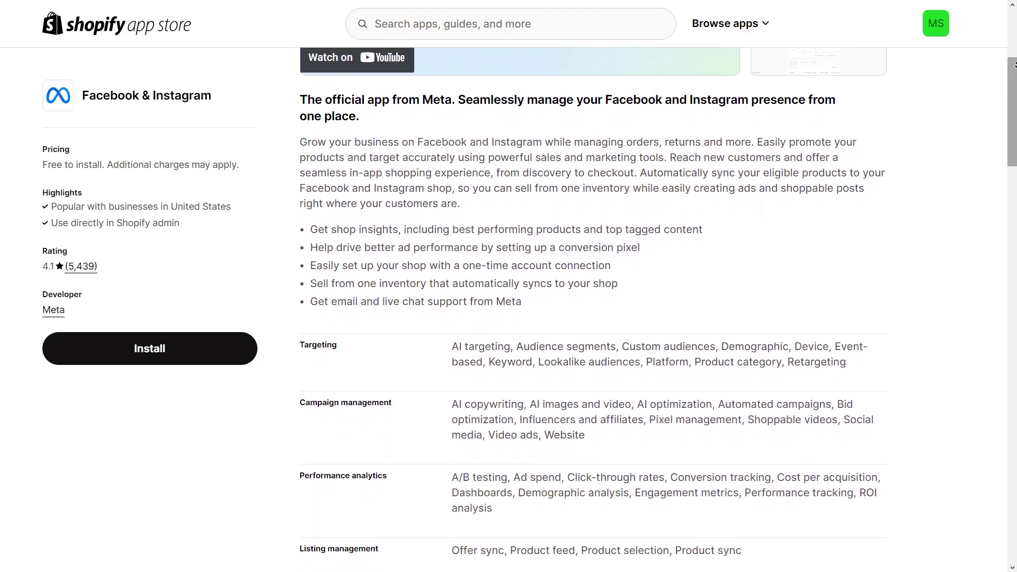
scroll(1015, 64, "down", 1)
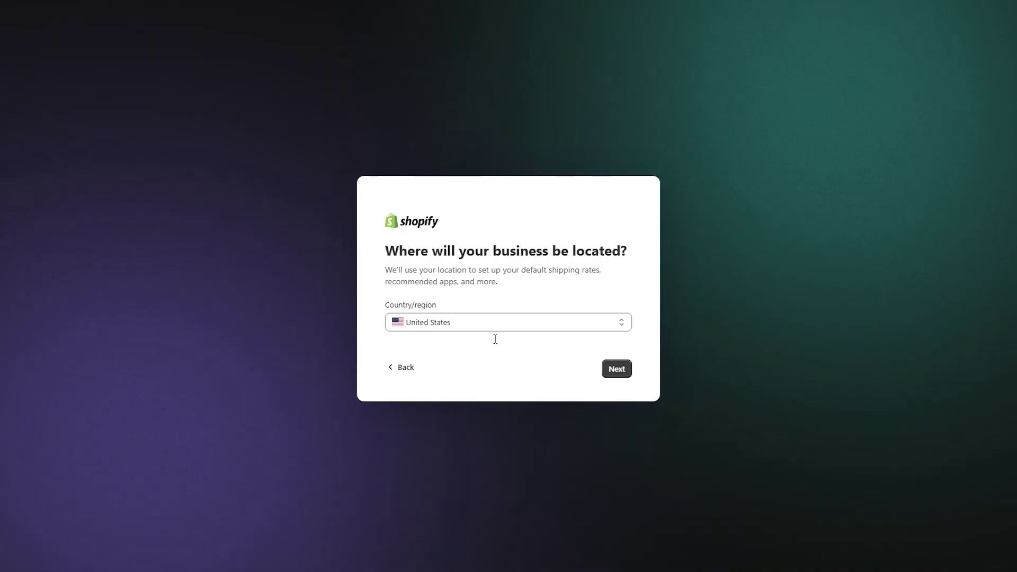
left_click(499, 330)
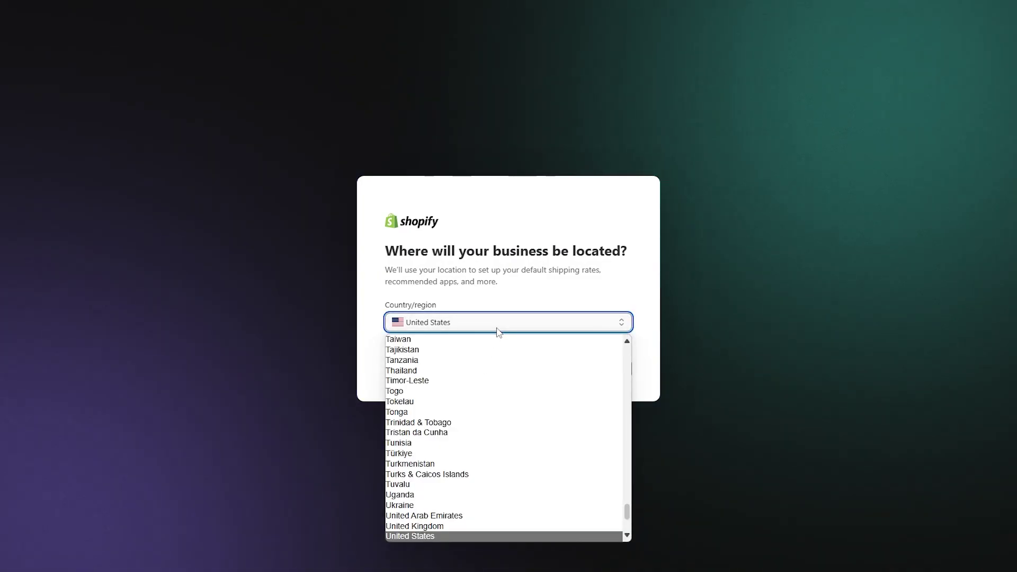
scroll(493, 514, "up", 10)
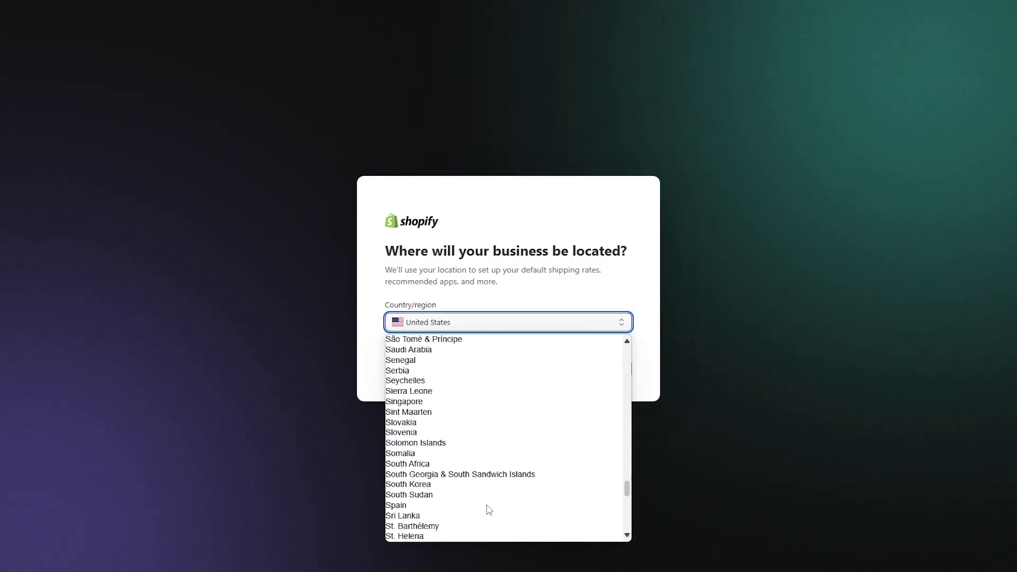
scroll(468, 483, "up", 20)
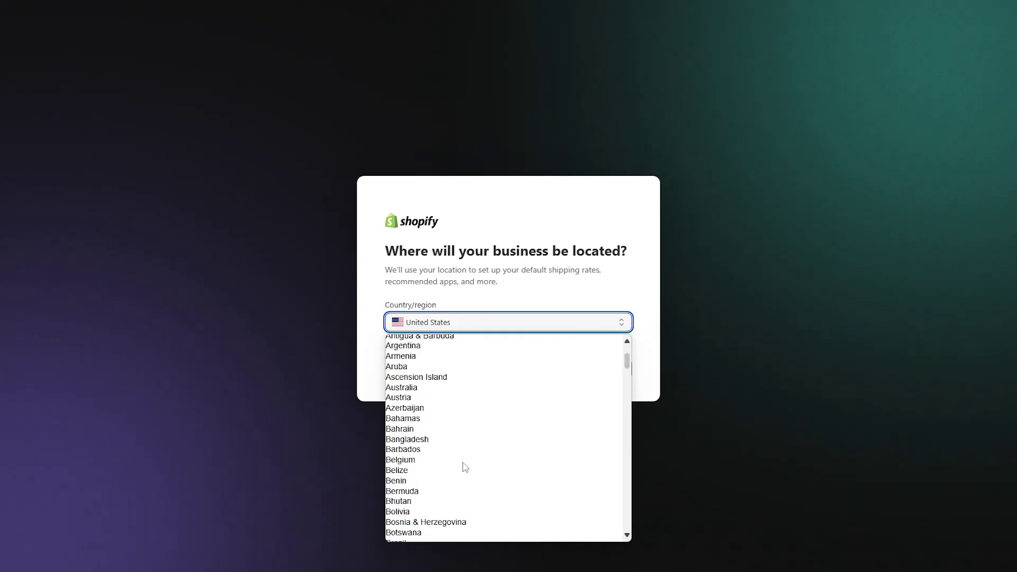
scroll(465, 467, "down", 20)
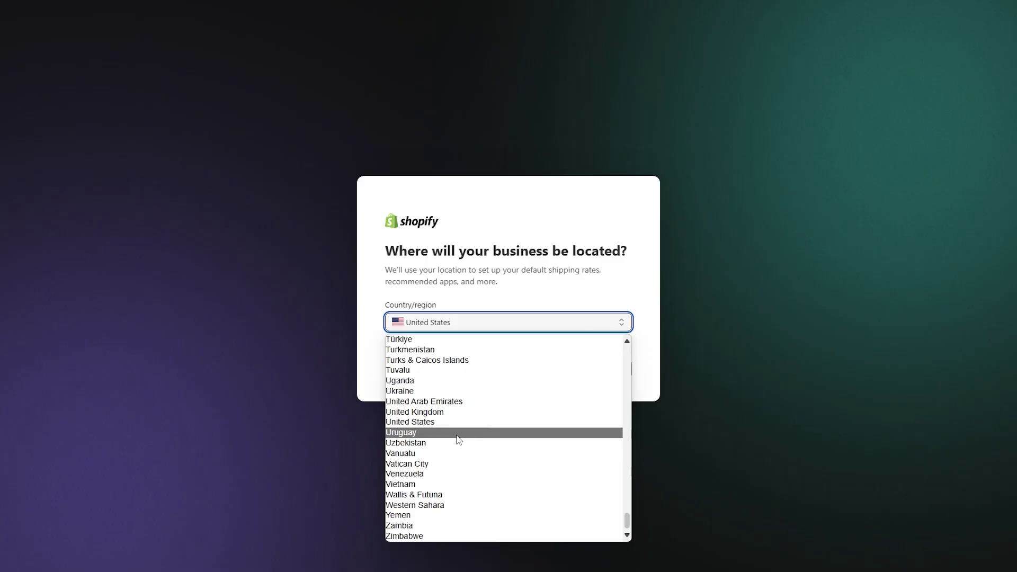
left_click(526, 227)
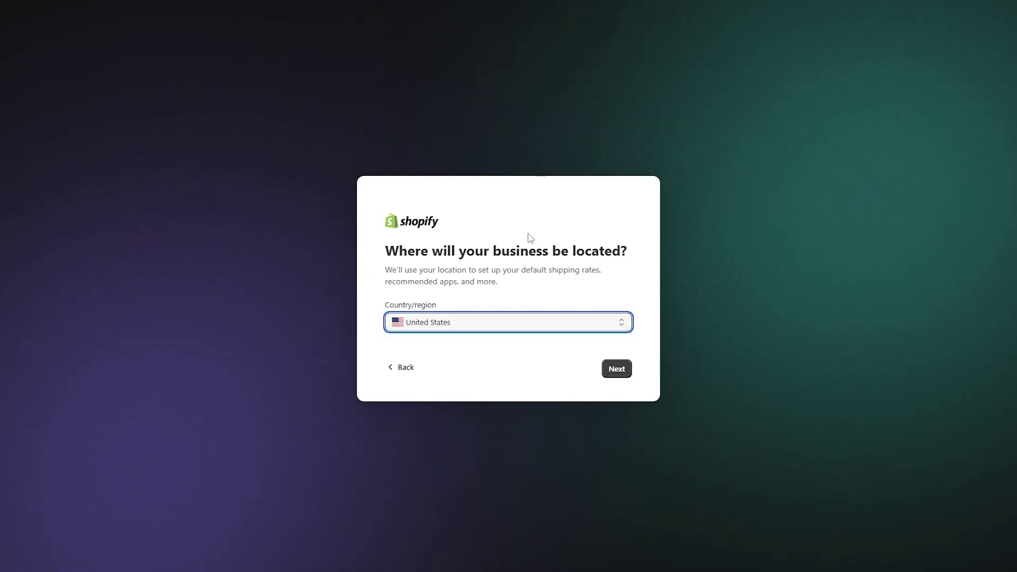
Step: Confirm the business location and create the Shopify account with email and password
left_click(618, 369)
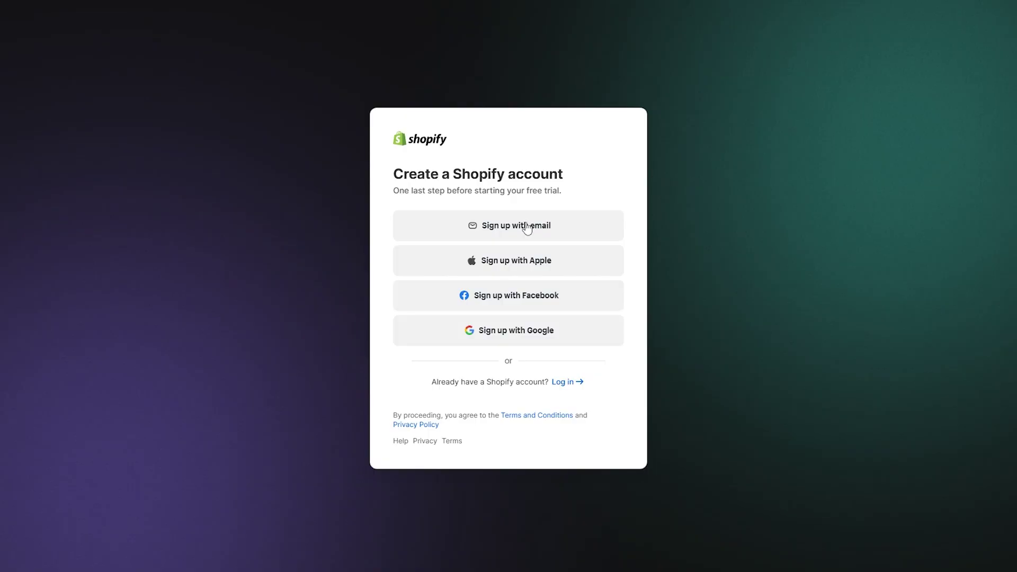
left_click(591, 229)
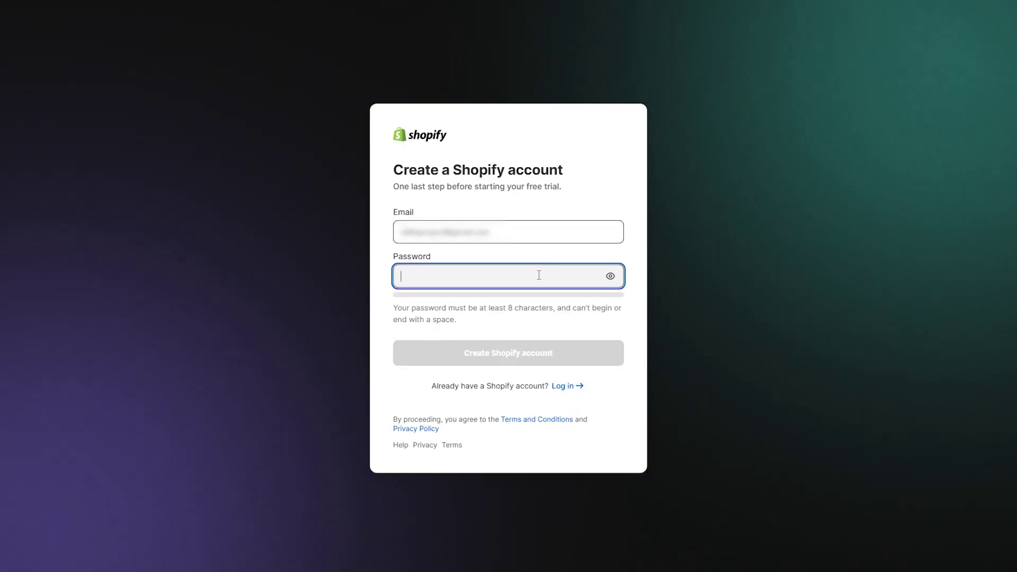
key("ctrl+v")
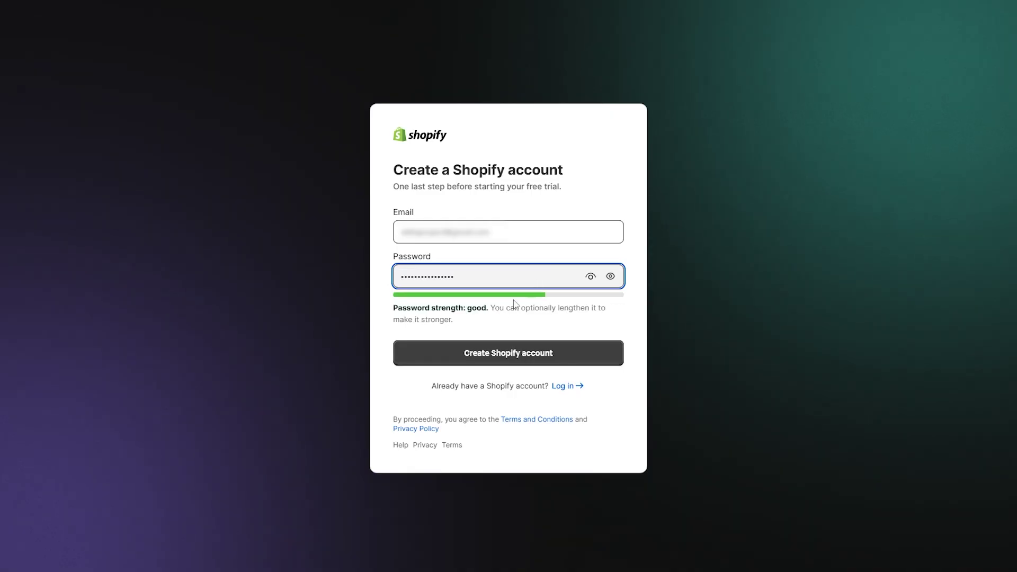
left_click(528, 346)
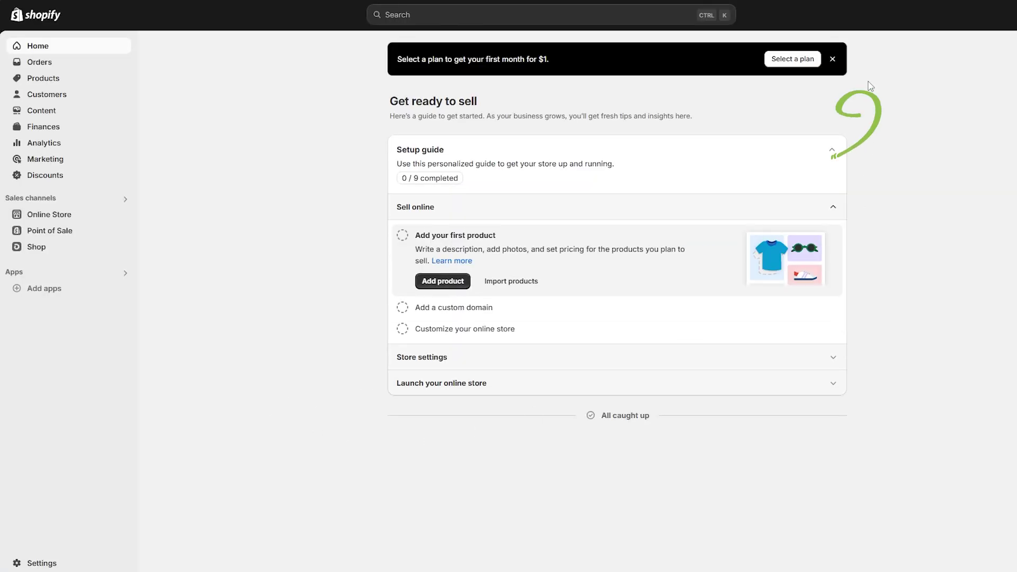
Step: Open the plan pricing page and scroll through the Basic, Shopify and Advanced plans
left_click(790, 59)
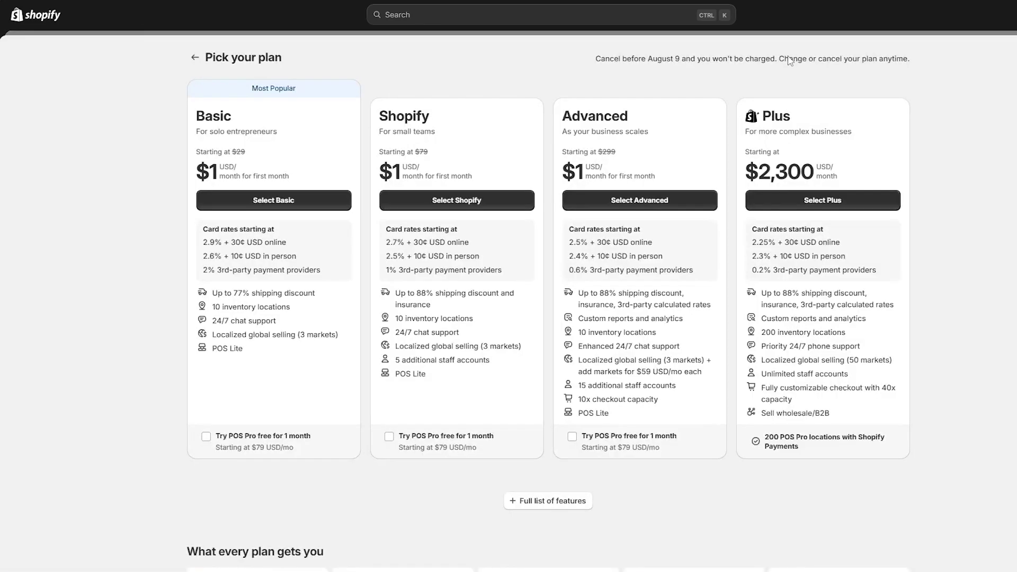
scroll(508, 296, "down", 9)
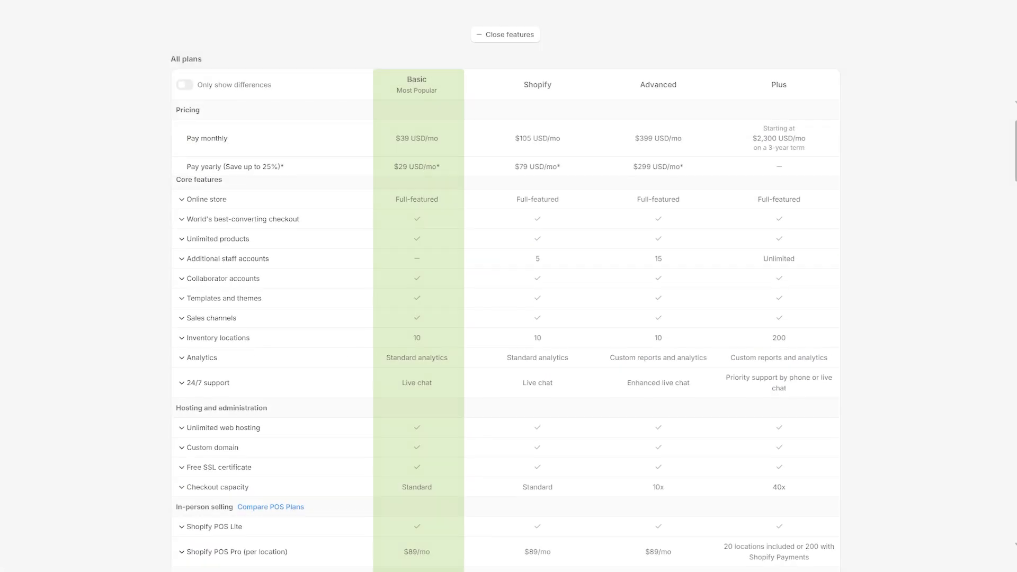
scroll(506, 371, "down", 2)
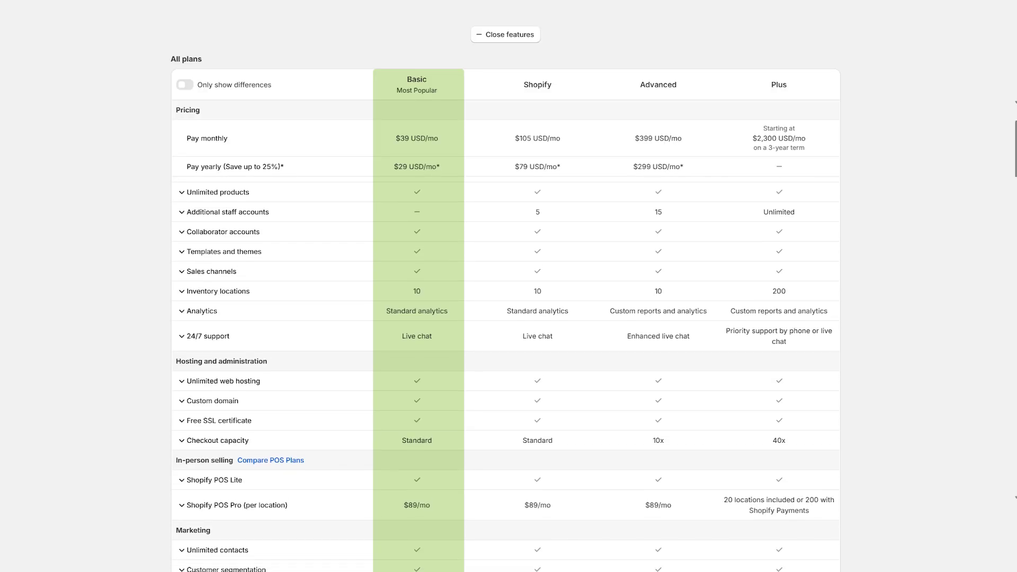
scroll(505, 371, "down", 1)
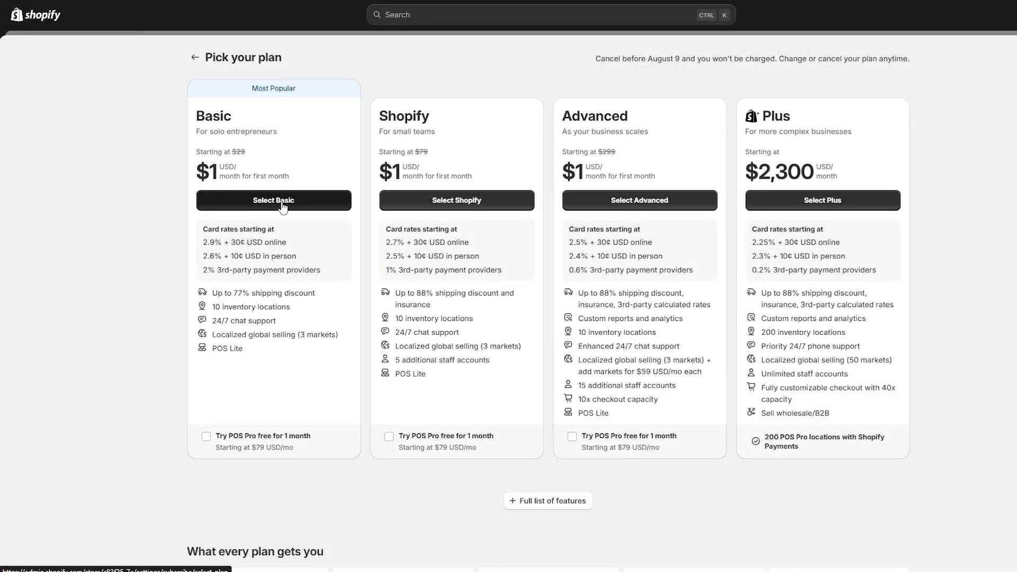
Step: Choose the Basic plan, compare yearly billing, and keep monthly billing
left_click(282, 206)
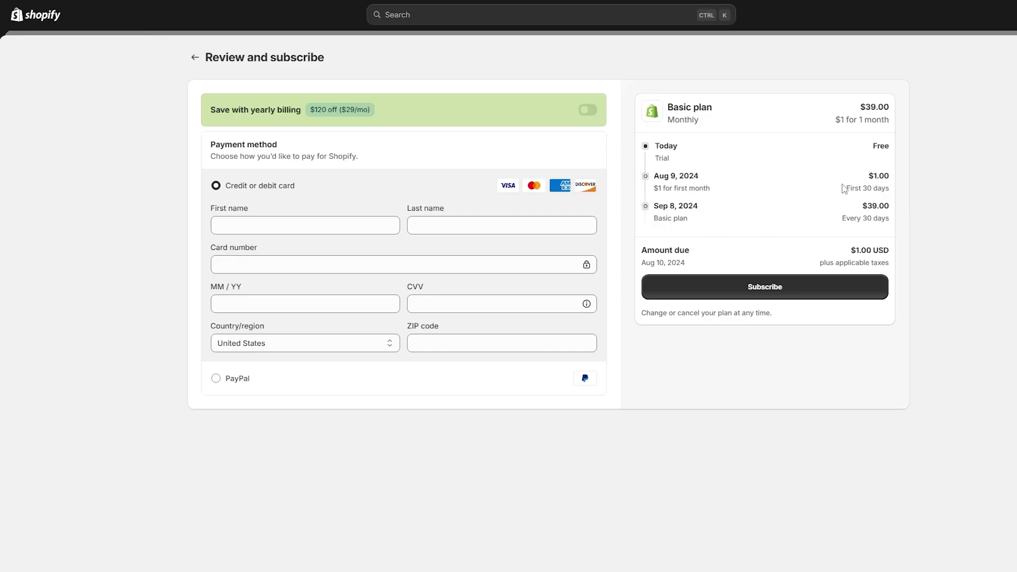
left_click(588, 110)
left_click(588, 111)
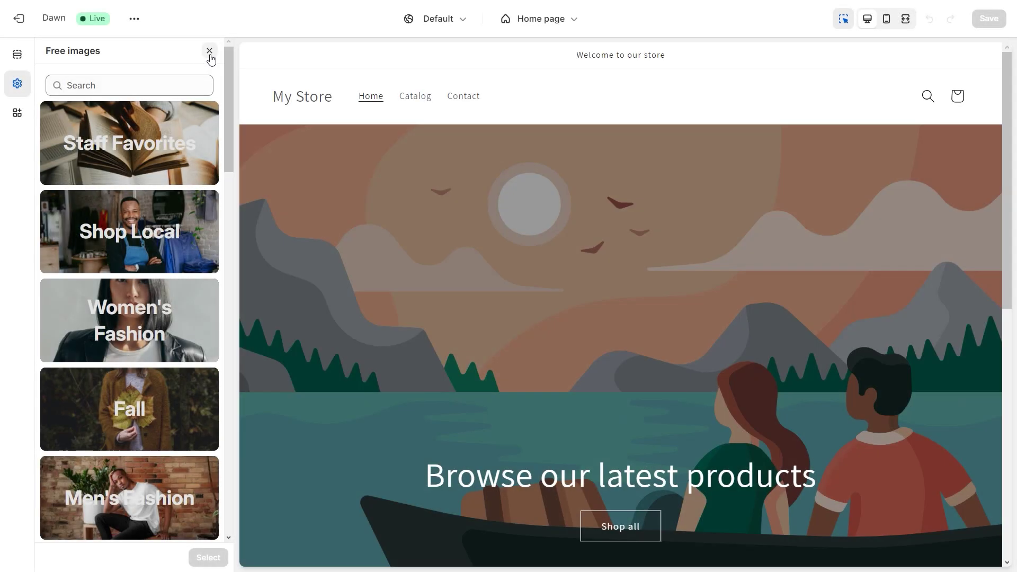
Step: Close the free images panel and collapse the Logo theme settings
left_click(209, 51)
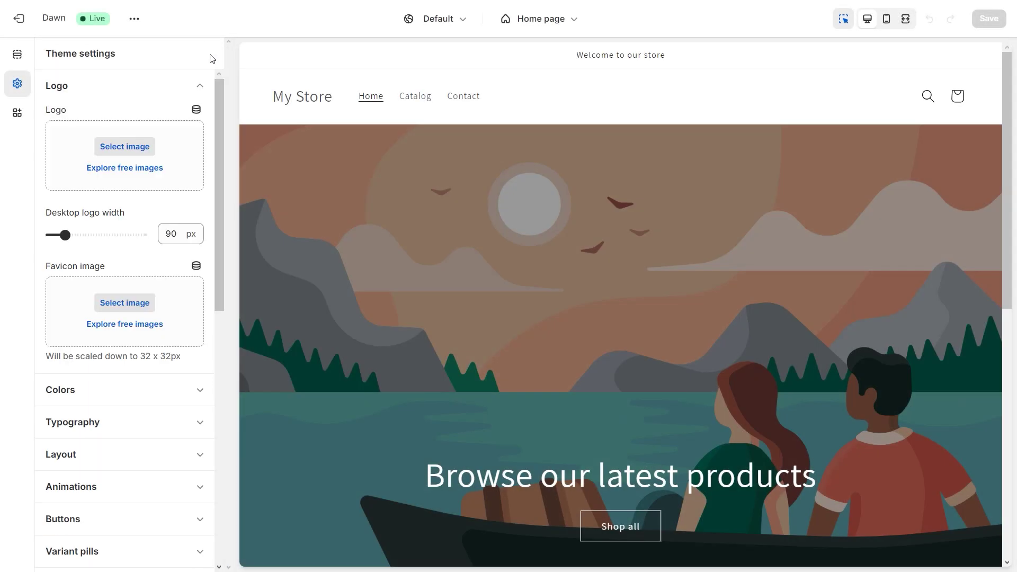
left_click(201, 86)
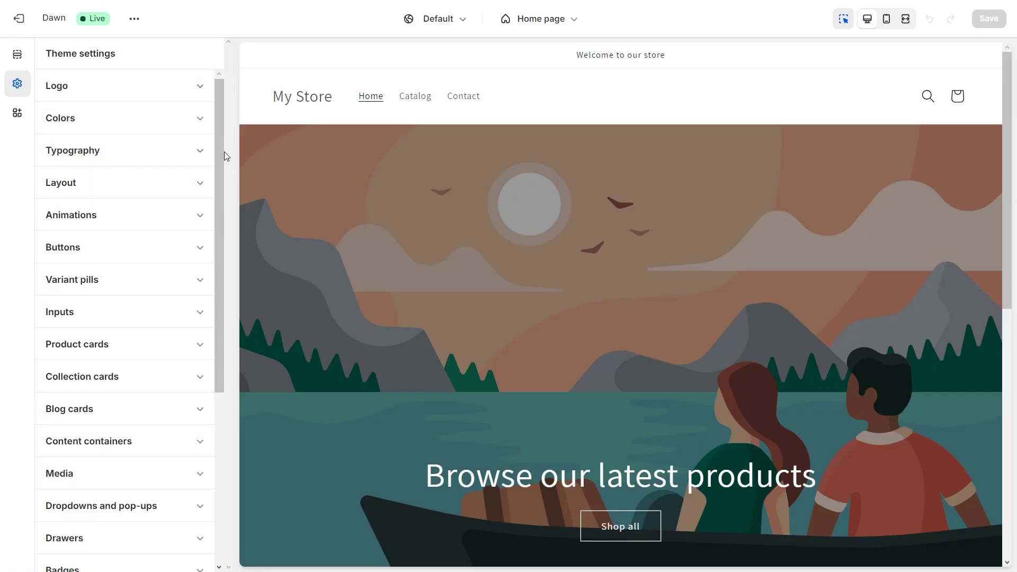
left_click_drag(221, 152, 221, 179)
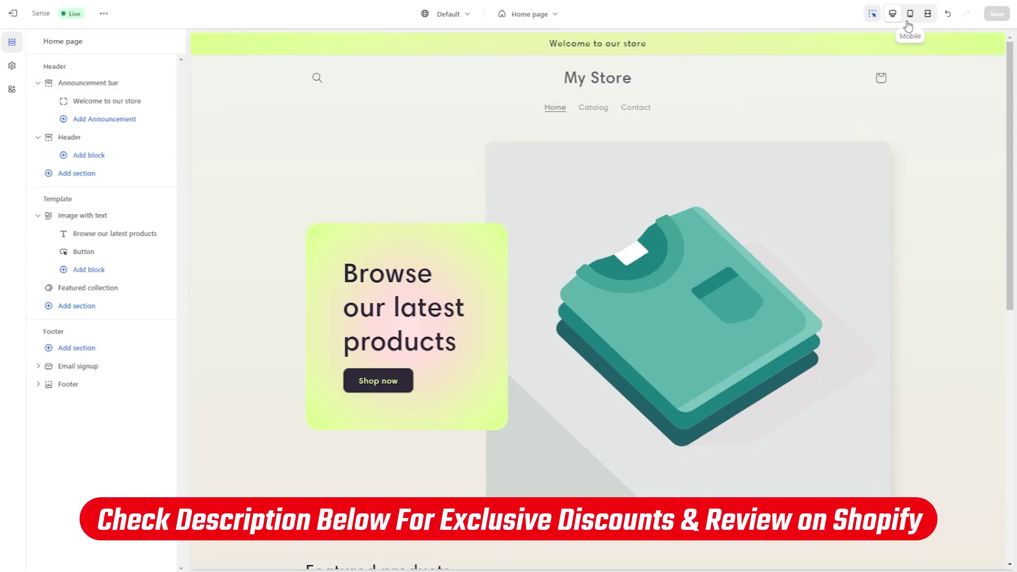
Step: Preview the Dawn theme home page in mobile layout and scroll through it
left_click(909, 14)
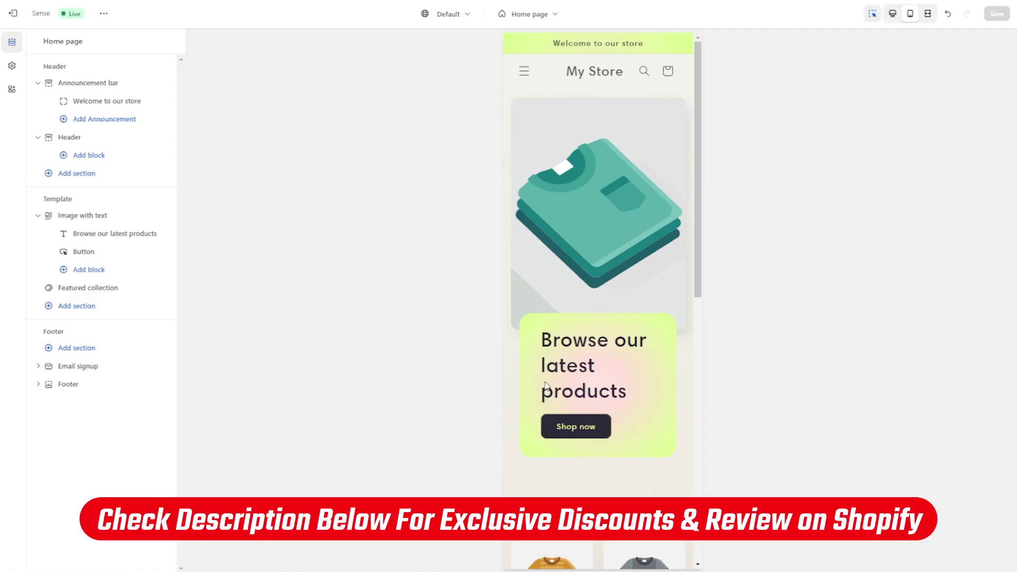
scroll(545, 386, "down", 5)
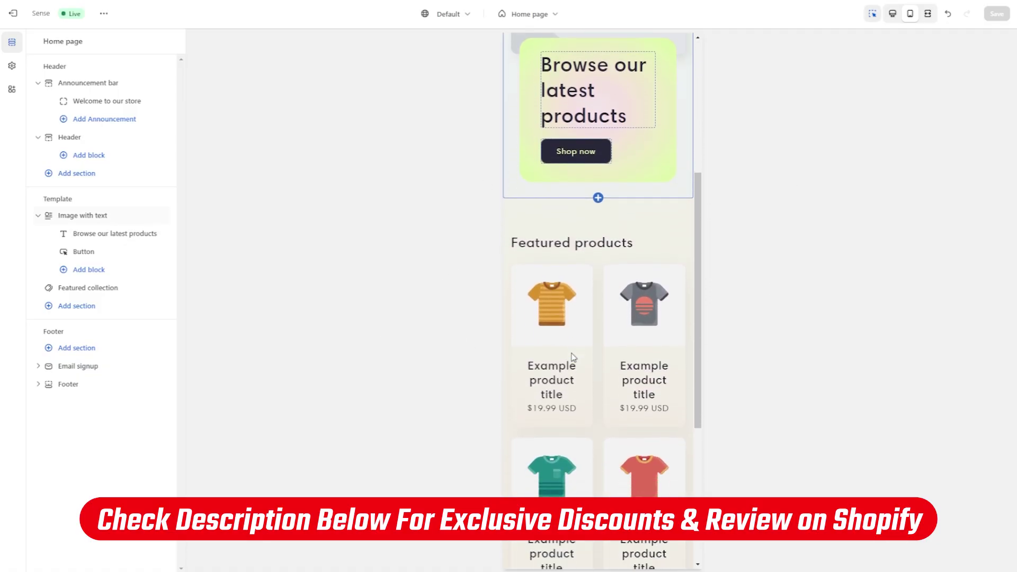
scroll(629, 382, "up", 5)
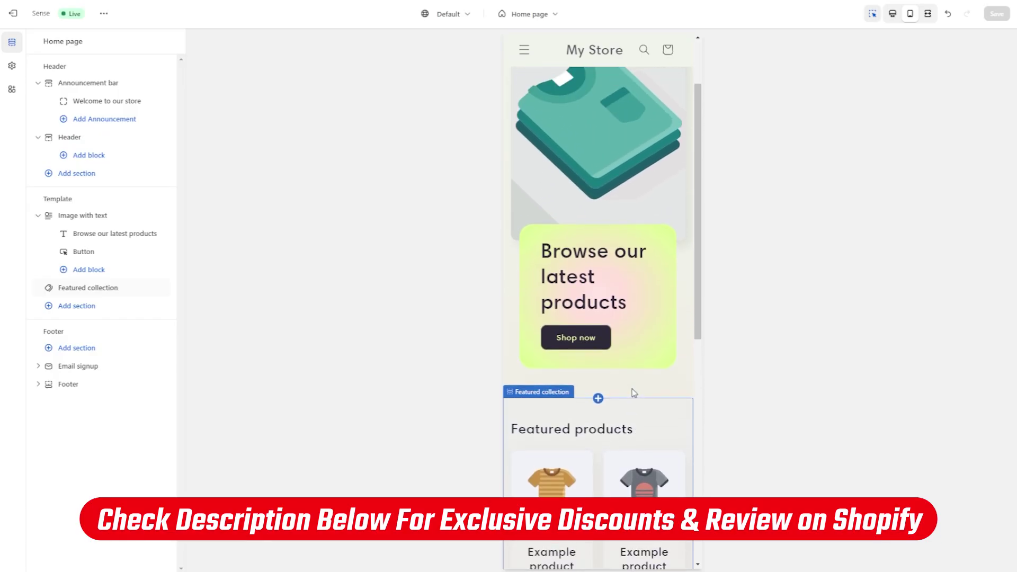
scroll(634, 393, "up", 2)
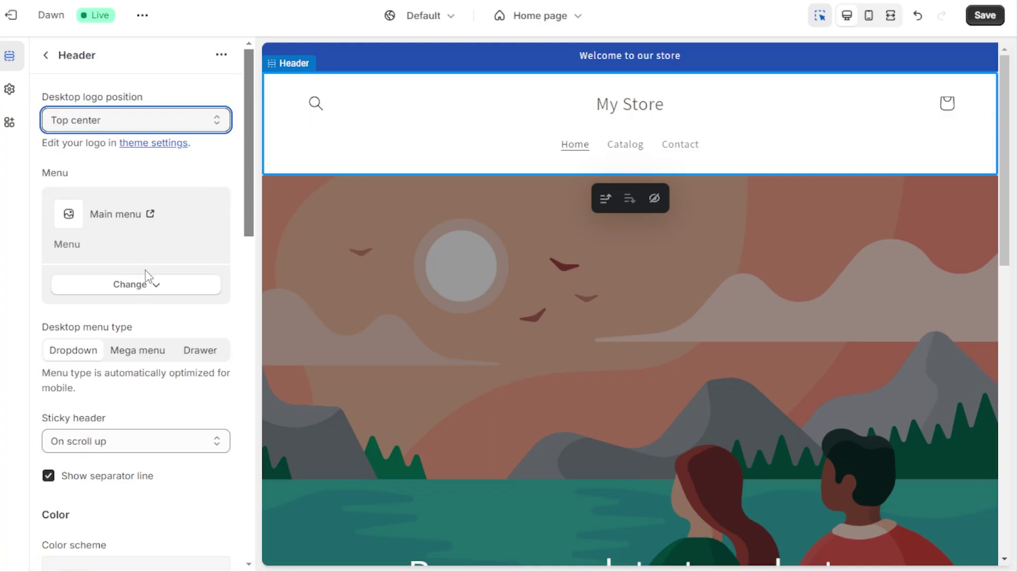
Step: Set the header's desktop menu type to Drawer after trying Mega menu
left_click(155, 285)
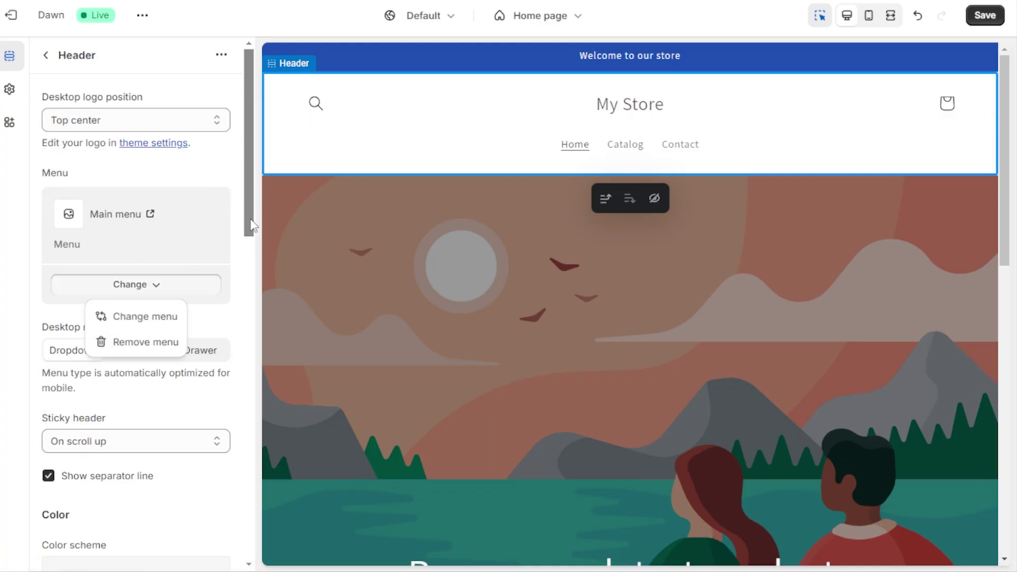
scroll(193, 226, "down", 3)
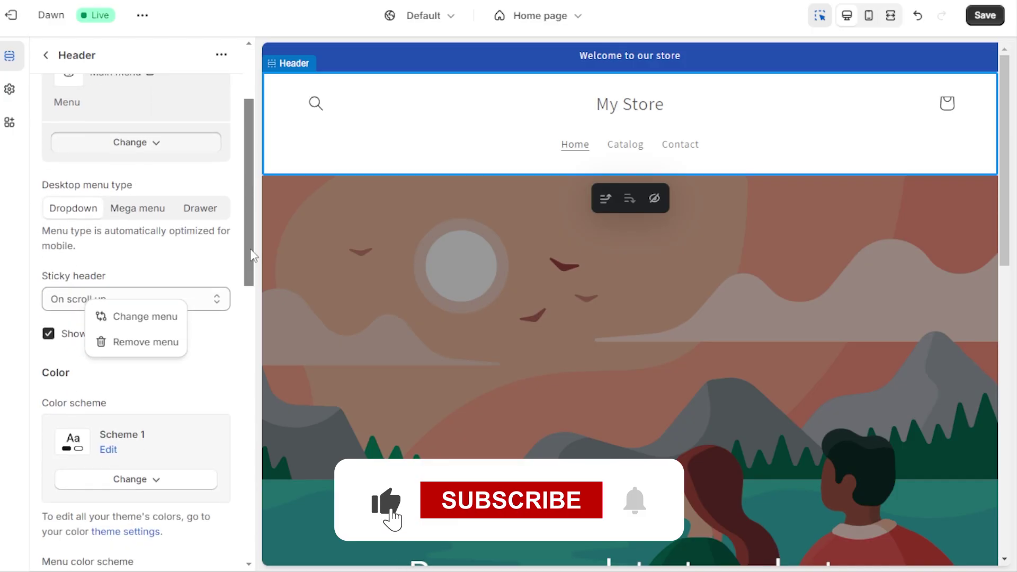
left_click(182, 252)
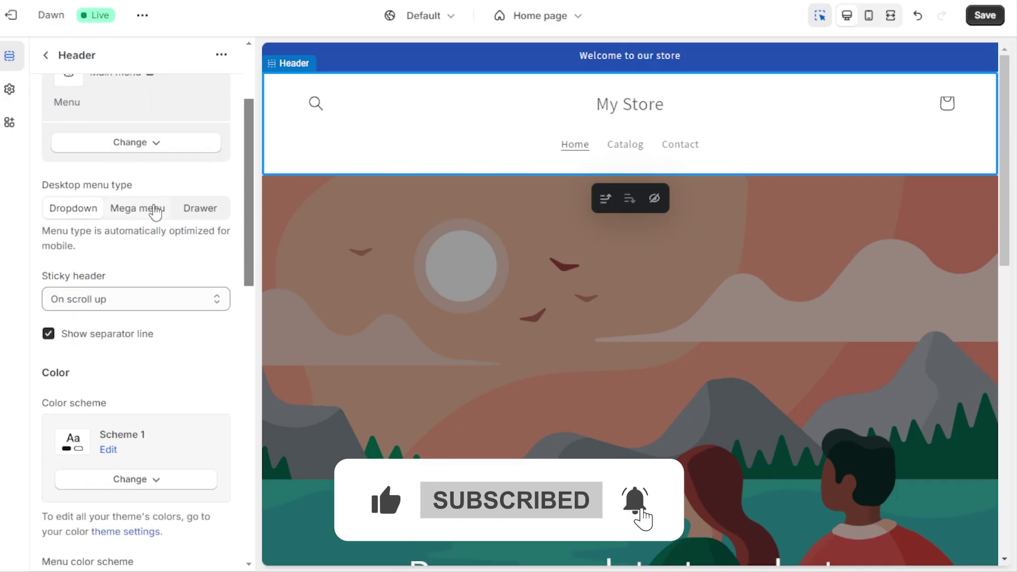
left_click(155, 208)
left_click(210, 216)
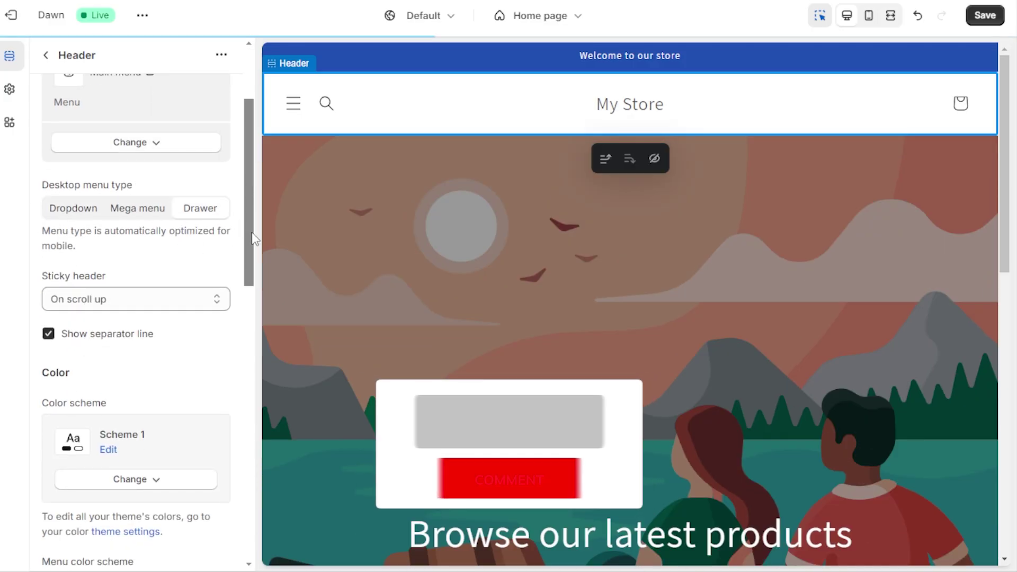
left_click_drag(250, 238, 251, 307)
left_click(174, 291)
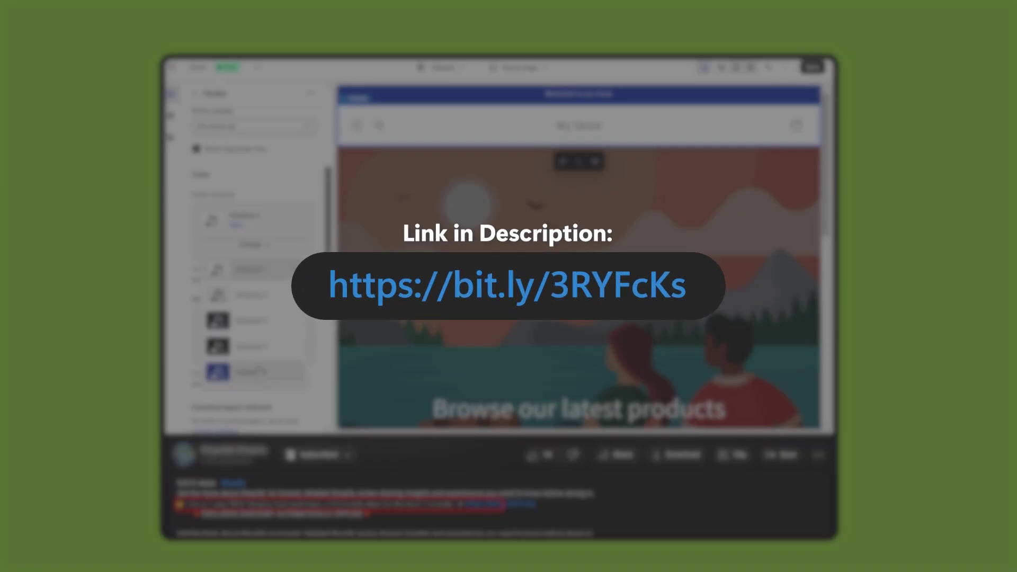
Step: Pick Scheme 5 in the Header color scheme dropdown so the Dawn header turns blue
left_click(259, 368)
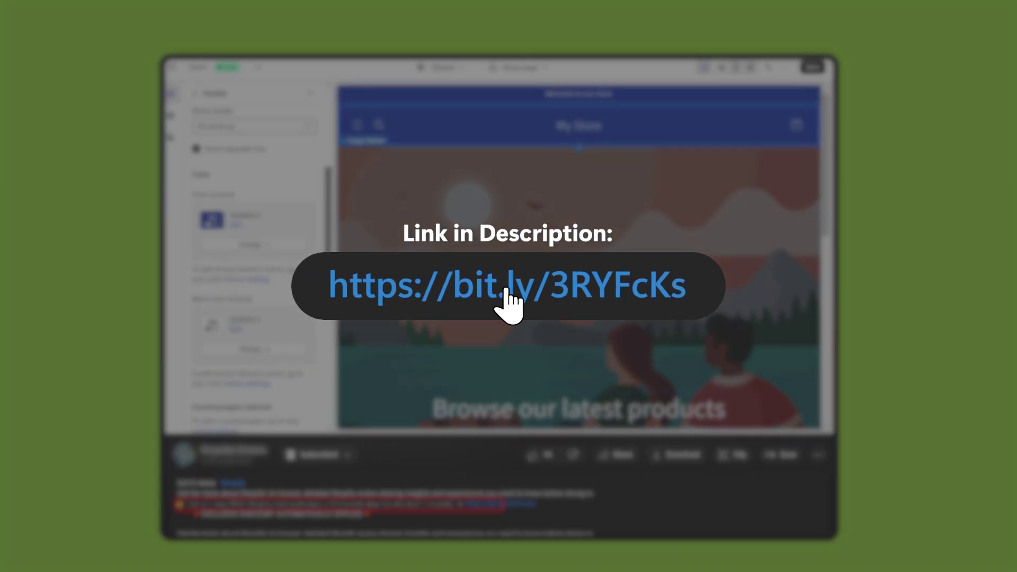